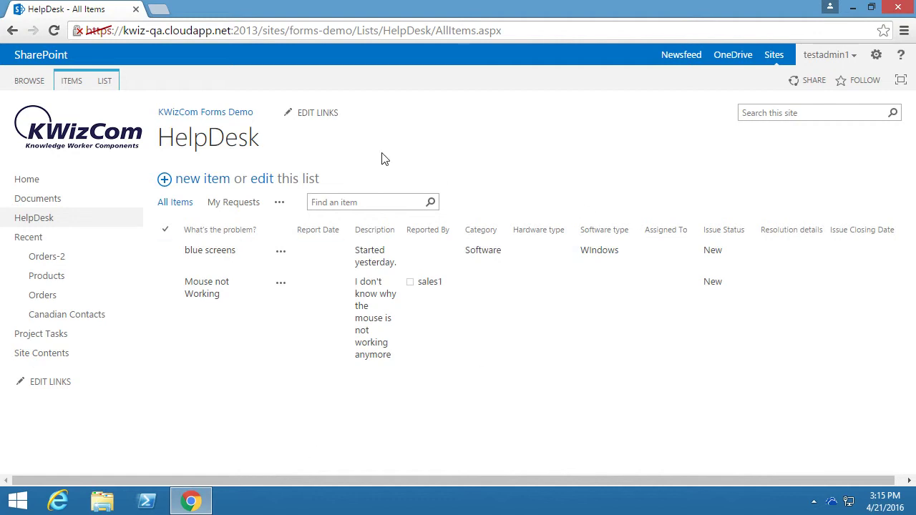
Preview the two-tab HelpDesk new-item form, then return to the list and show its LIST ribbon commands
left_click(190, 177)
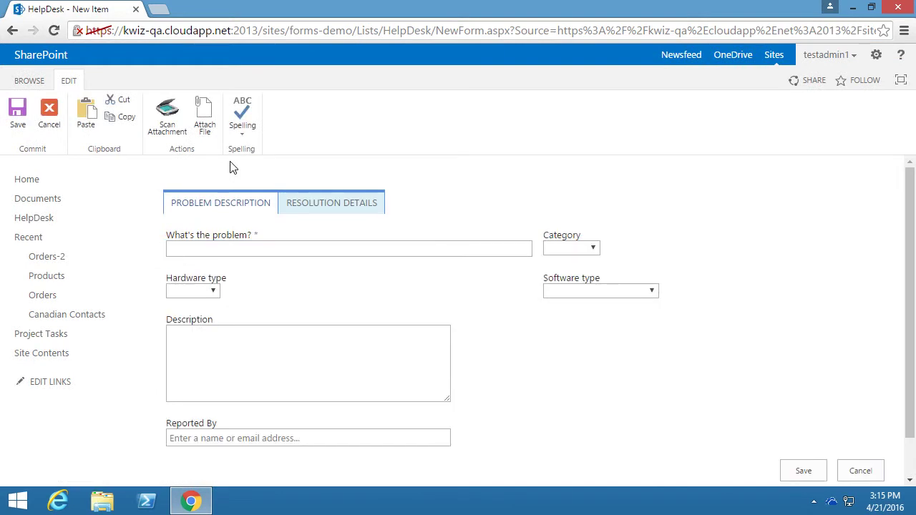
left_click(12, 30)
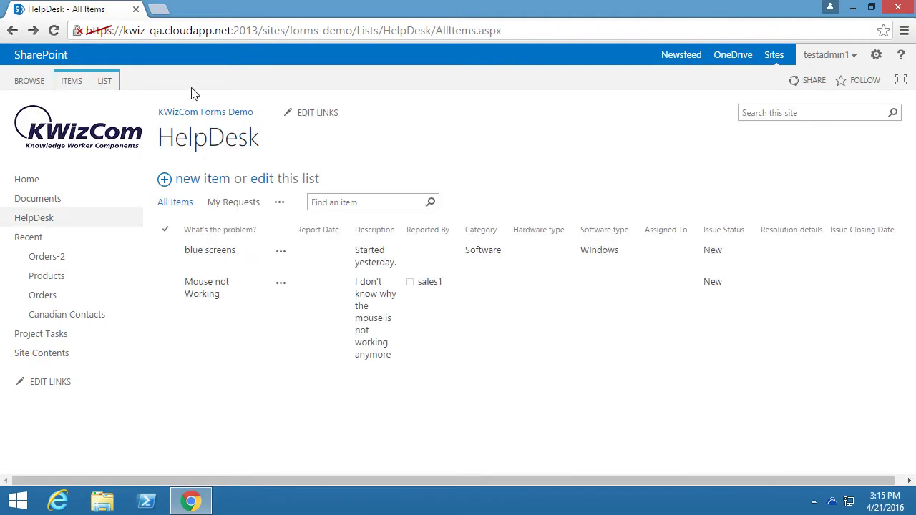
left_click(105, 81)
Choose Field Grouping from the KWizCom Forms Settings dropdown
left_click(807, 127)
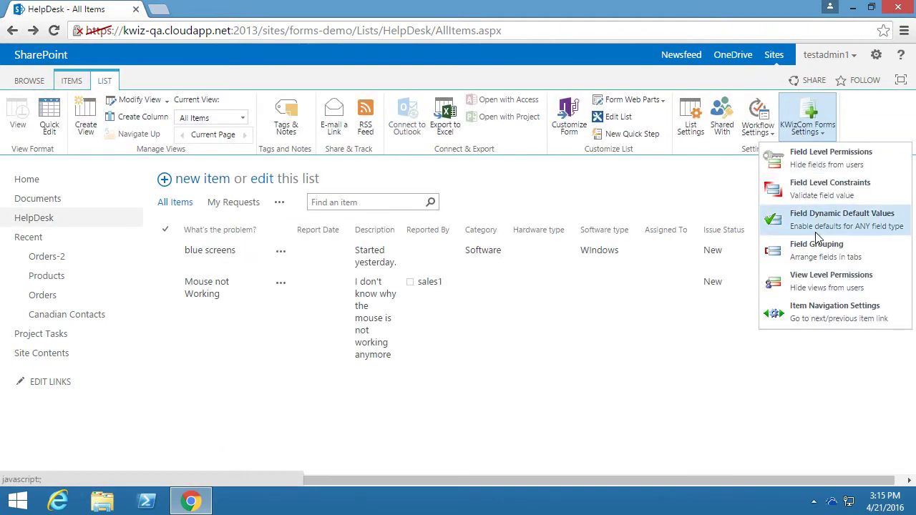
left_click(813, 251)
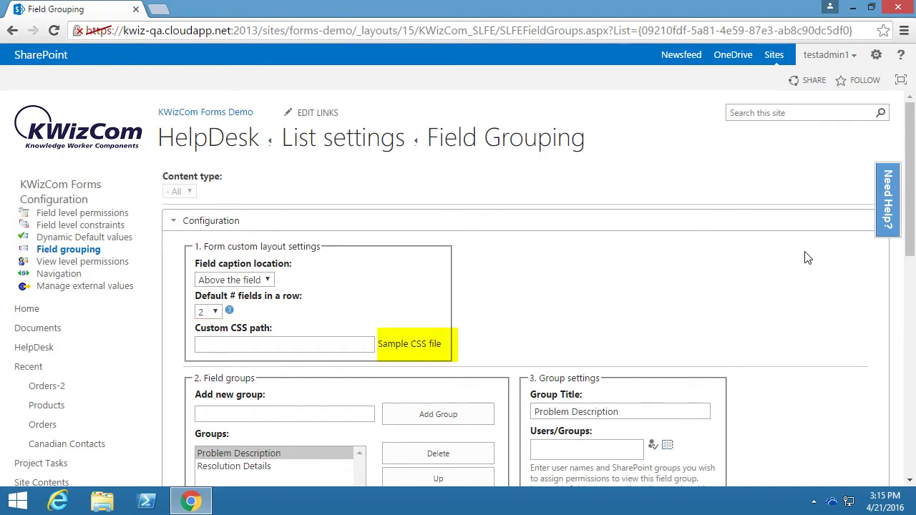
Open the Sample CSS file guidelines page and scroll through its tab, accordion and multi-column selectors
left_click(393, 345)
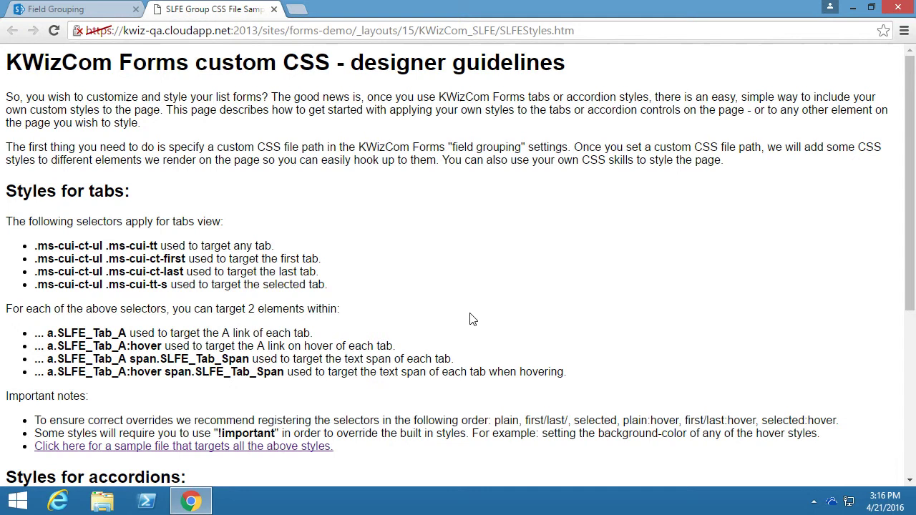
scroll(454, 246, "down", 4)
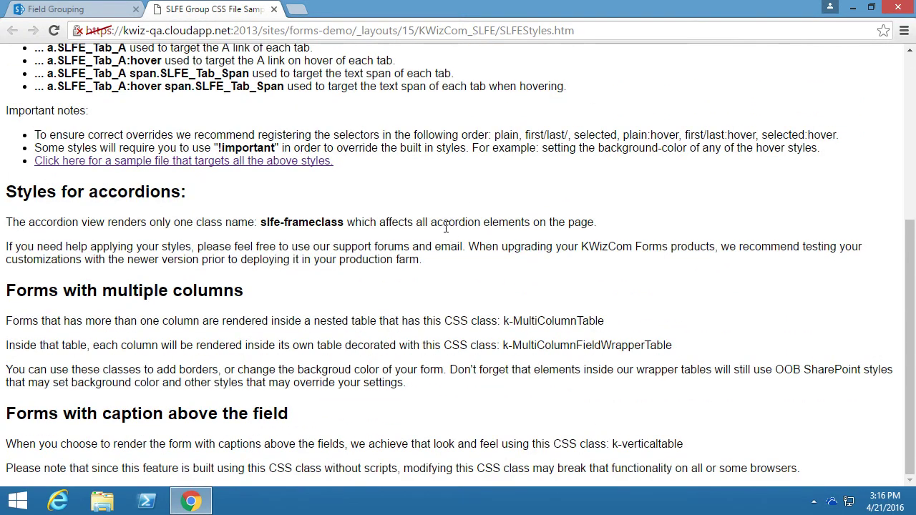
scroll(449, 236, "up", 1)
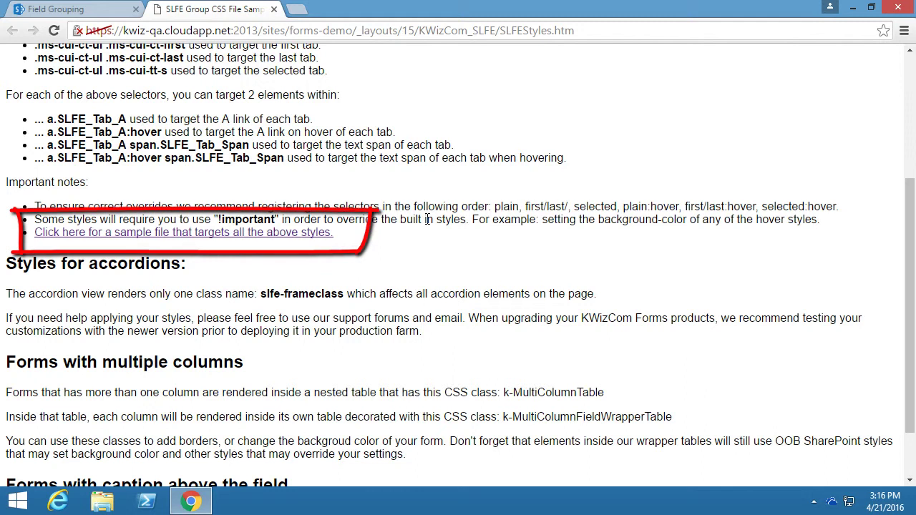
Open the sample tabs.css file that targets all the listed tab styles
left_click(169, 233)
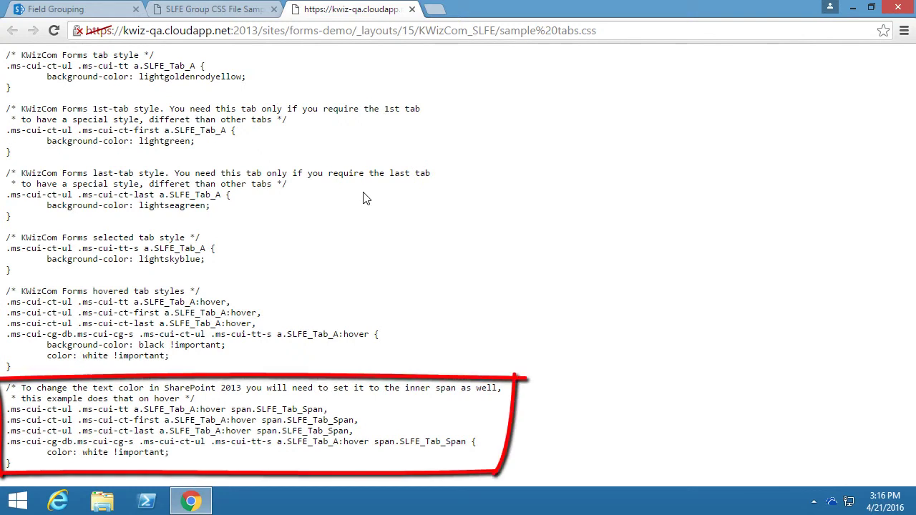
Save the sample CSS to Downloads as sampleCSS.css
key("ctrl+s")
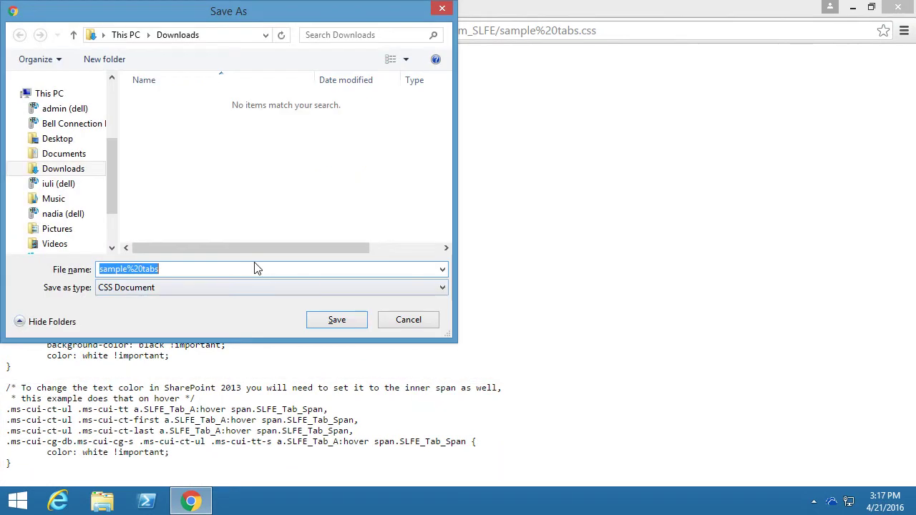
type("sampleCSS")
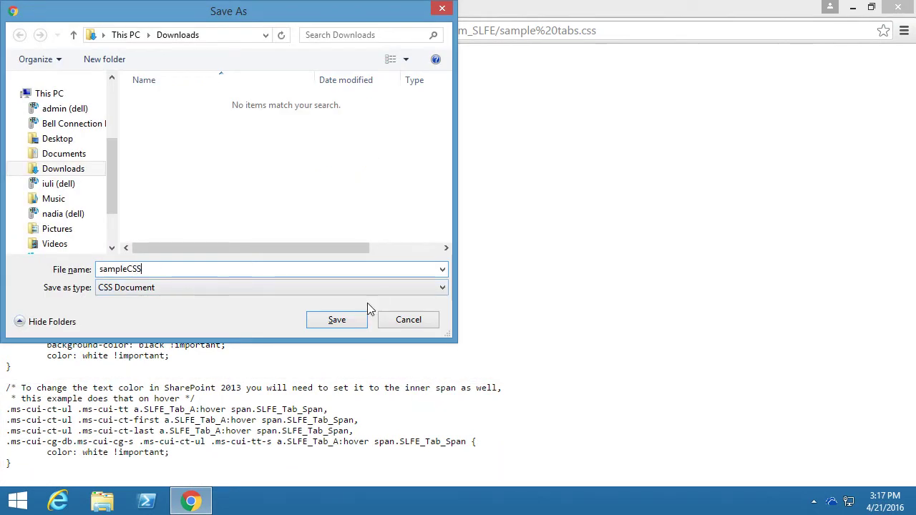
left_click(337, 320)
Show sampleCSS.css in its folder and open it with Notepad
left_click(144, 469)
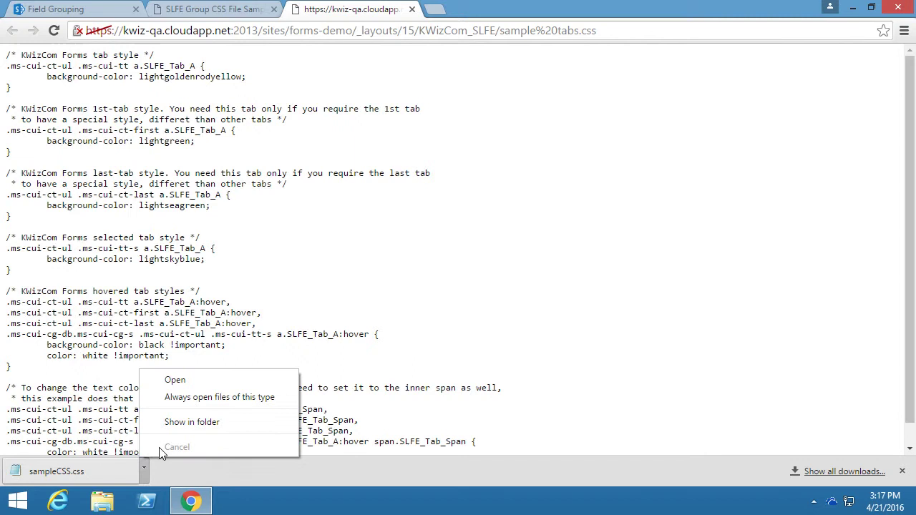
left_click(175, 424)
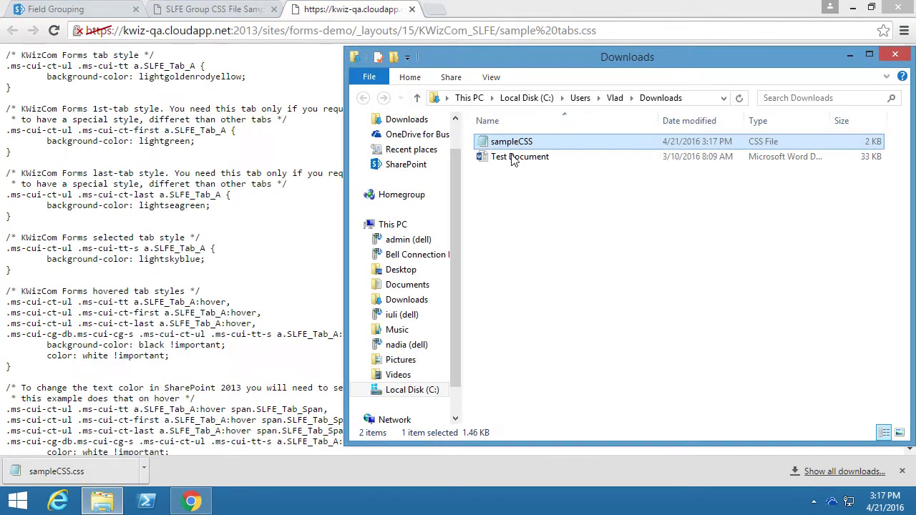
right_click(511, 143)
left_click(566, 181)
Change the default tab background from lightgoldenrodyellow to green and delete the first-tab and last-tab rules
double_click(150, 82)
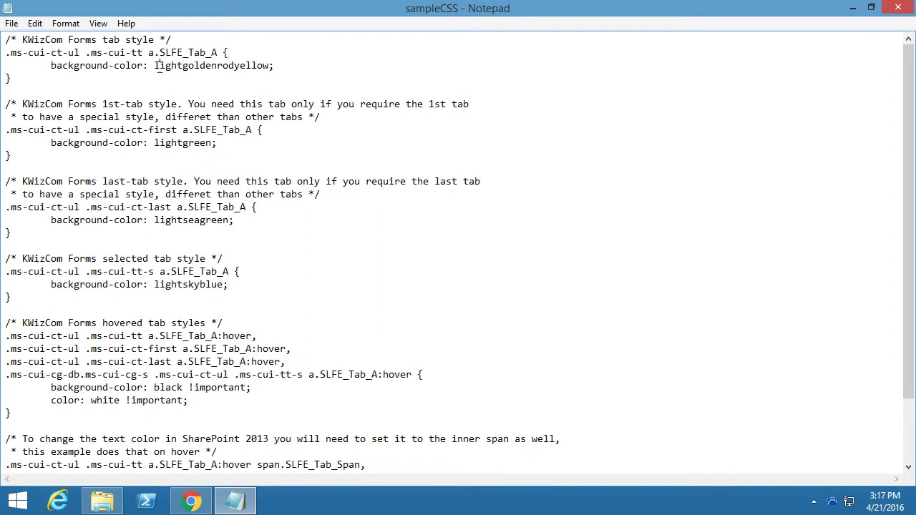
left_click_drag(159, 65, 270, 65)
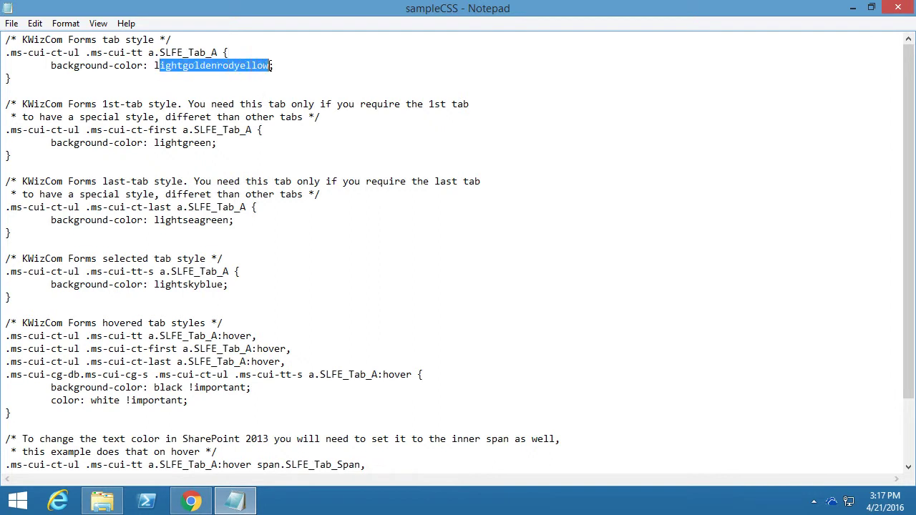
double_click(270, 65)
type("green")
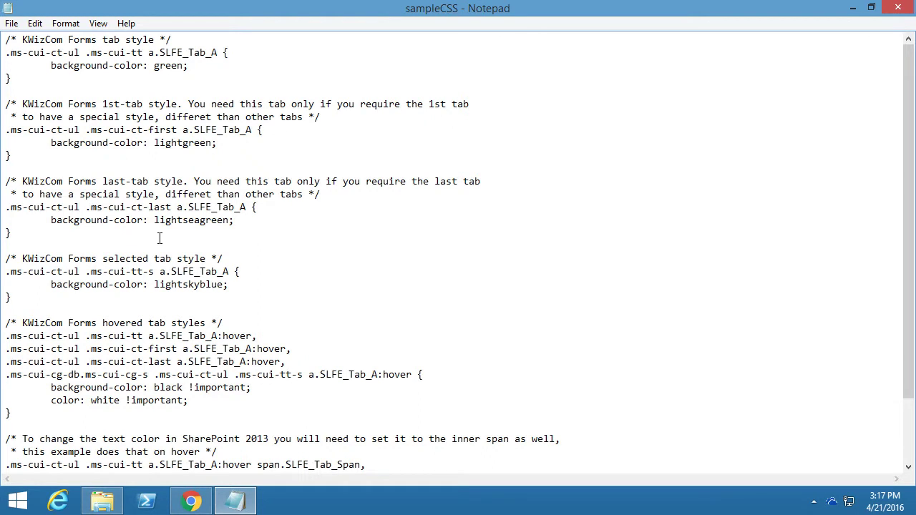
left_click_drag(84, 238, 6, 107)
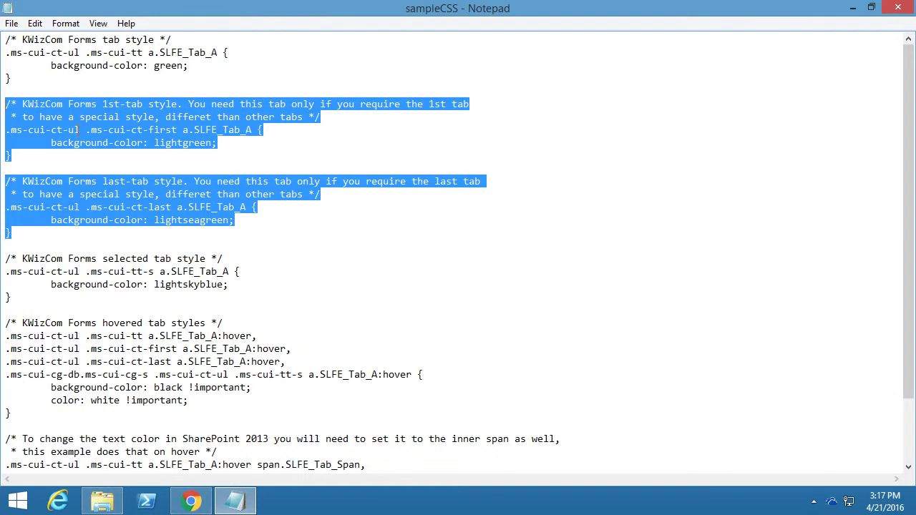
key("Delete")
key("Delete")
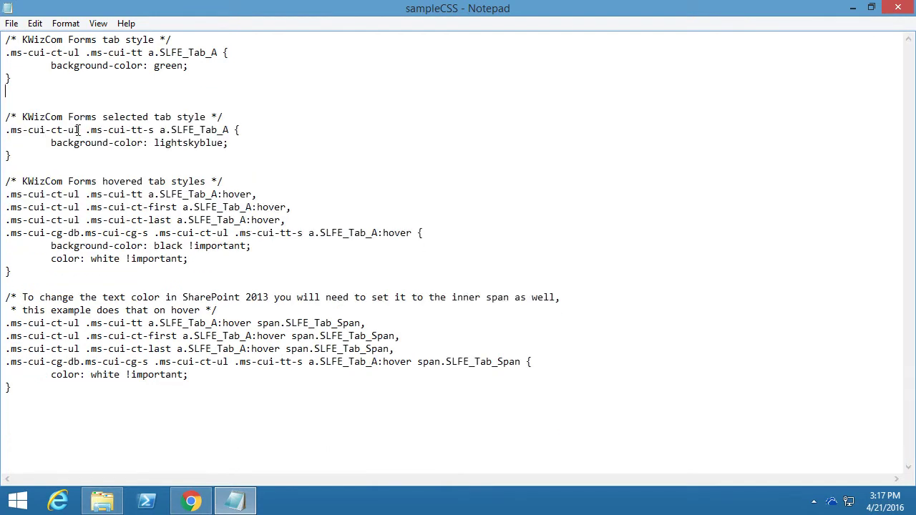
Change the selected tab's background from lightskyblue to gold
double_click(190, 142)
left_click(192, 142)
left_click_drag(154, 143, 223, 142)
type("gold")
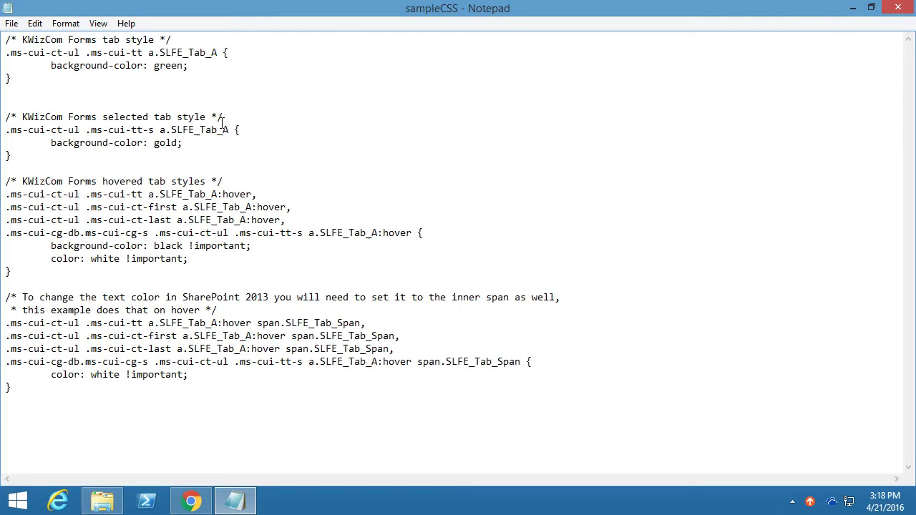
Close the two sample CSS browser tabs and return to the Field Grouping settings page
left_click(853, 7)
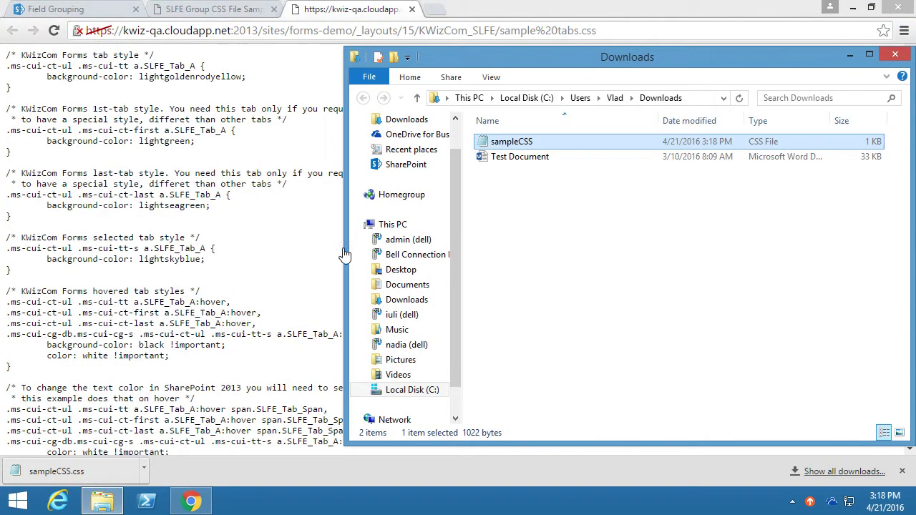
left_click(576, 202)
left_click(405, 12)
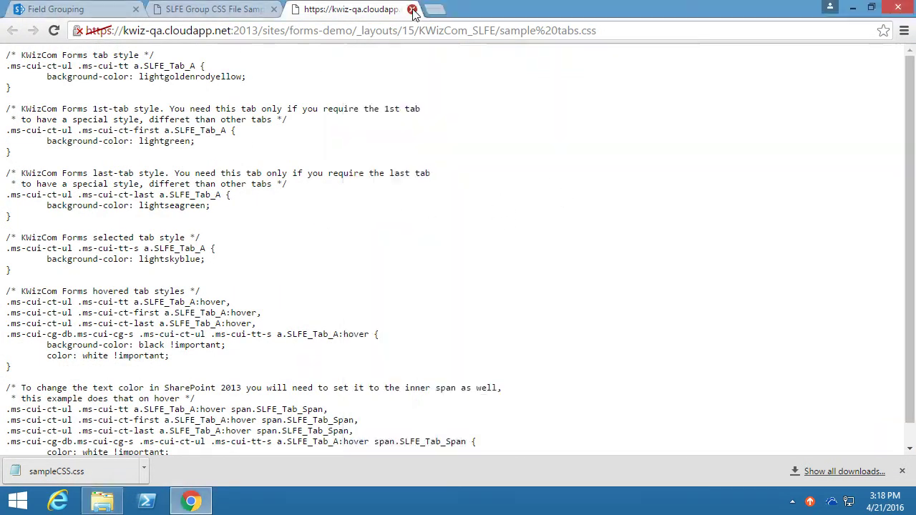
left_click(412, 9)
left_click(273, 9)
Open Site Contents in a new browser tab and go to the Site Assets library
scroll(63, 367, "down", 2)
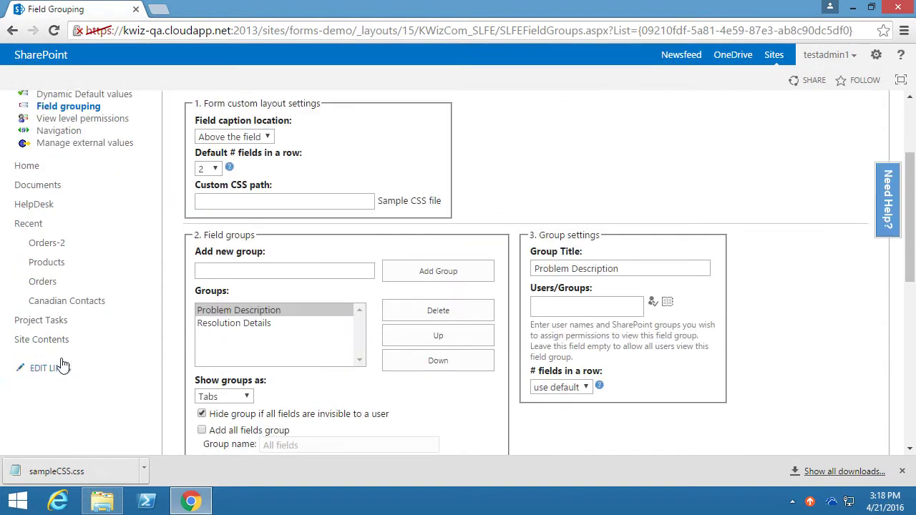
right_click(49, 341)
left_click(71, 348)
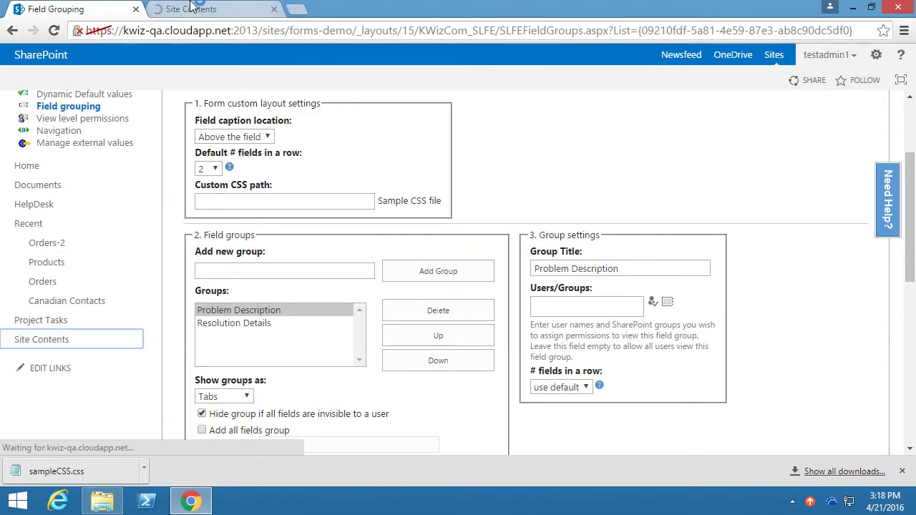
left_click(191, 8)
scroll(358, 280, "down", 3)
left_click(412, 315)
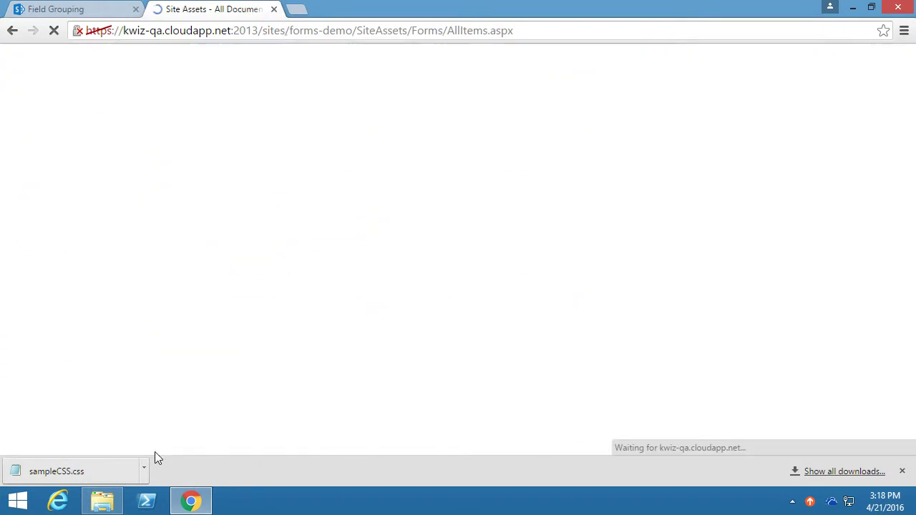
Upload sampleCSS.css as a new document in Site Assets and show its details callout
left_click(117, 470)
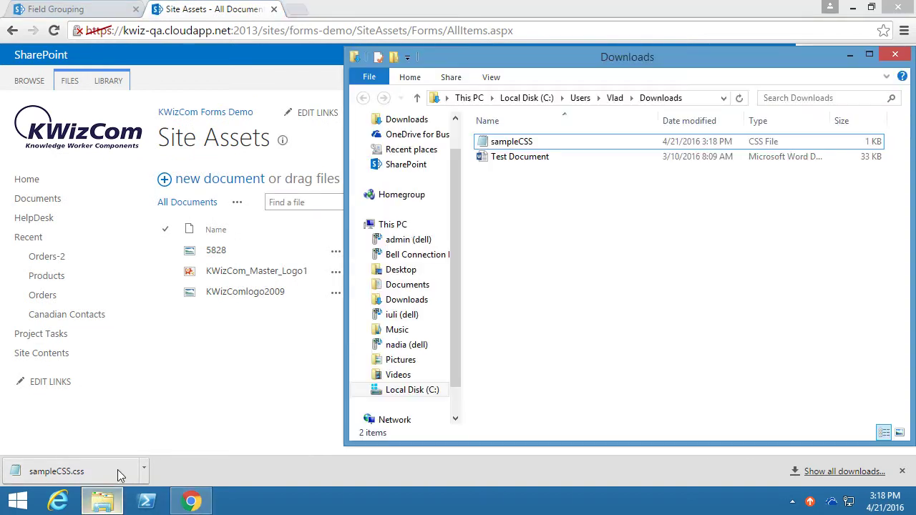
left_click(186, 180)
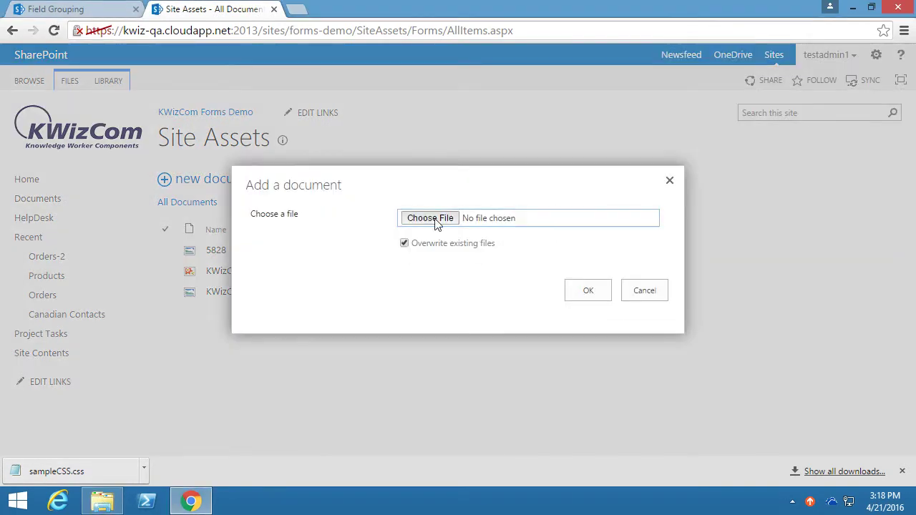
left_click(436, 223)
double_click(154, 97)
left_click(584, 290)
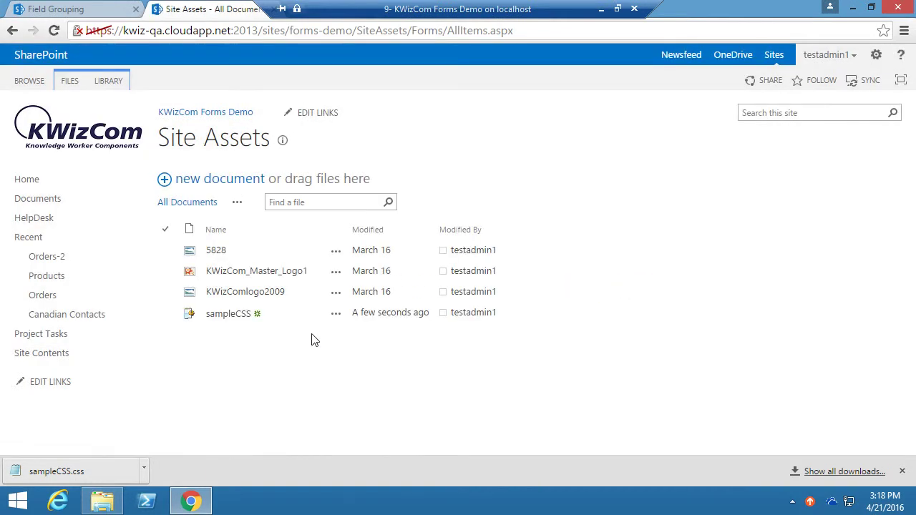
left_click(336, 314)
Copy the sampleCSS.css web address into Field Grouping's Custom CSS path and click OK
left_click(412, 309)
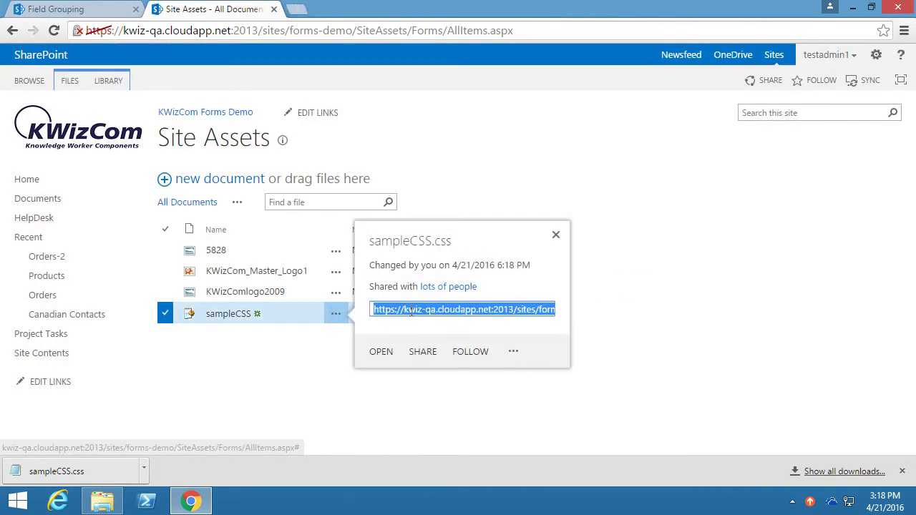
left_click(309, 372)
left_click(89, 7)
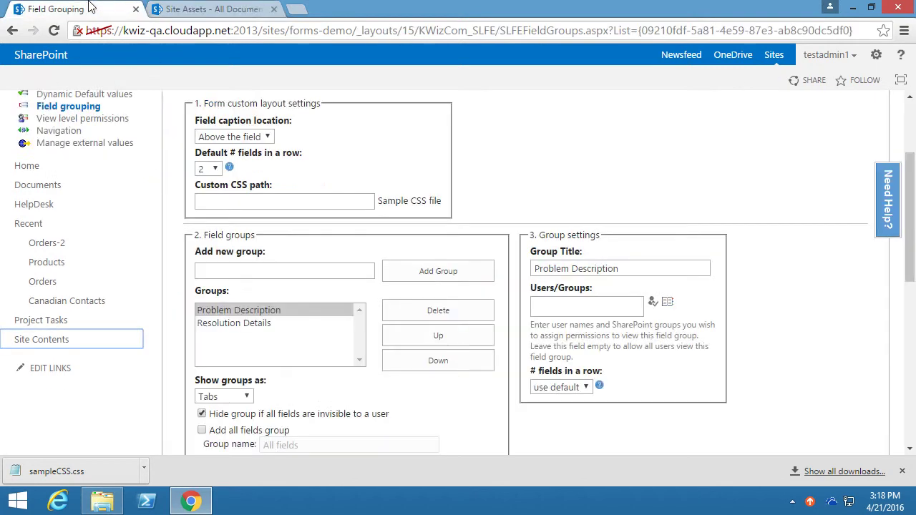
left_click(224, 200)
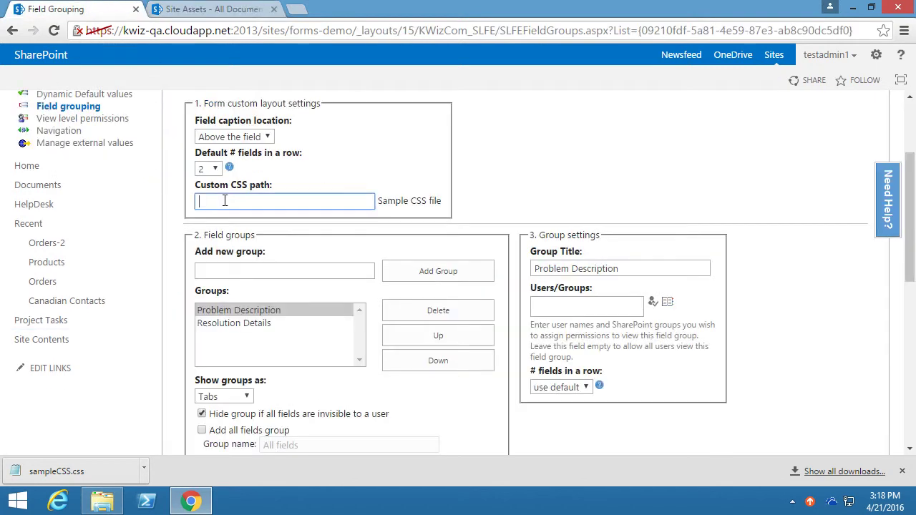
type("https://kwiz-qa.cloudapp.net:2013/sites/forms-demo/SiteAssets/sampleCSS.css")
left_click(350, 185)
scroll(355, 190, "up", 1)
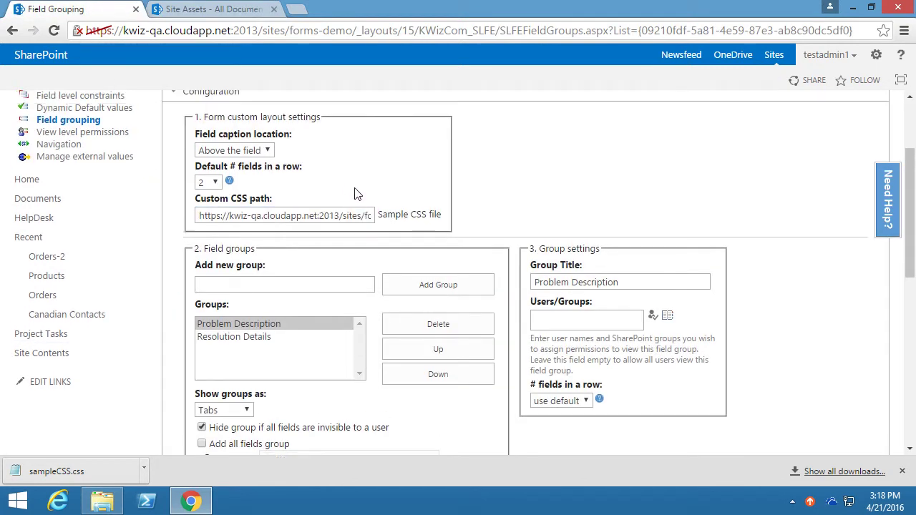
scroll(354, 197, "up", 2)
scroll(365, 215, "down", 3)
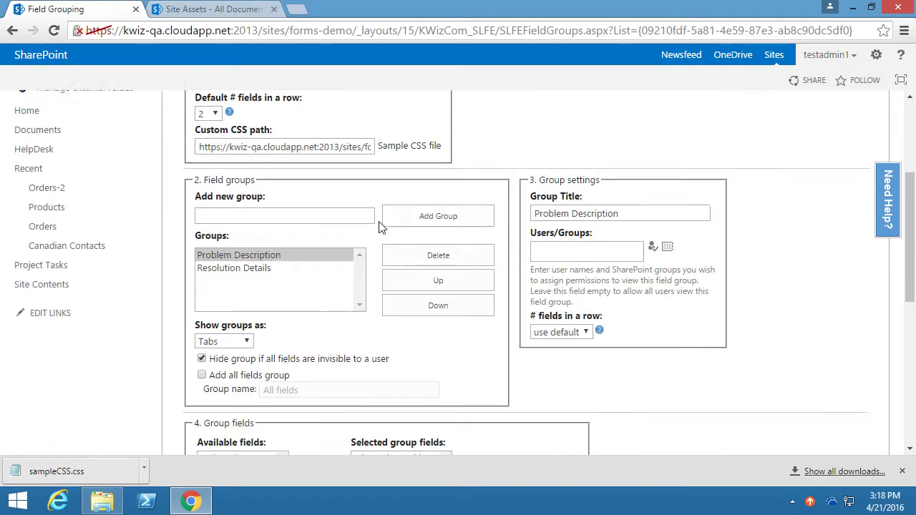
scroll(379, 226, "down", 10)
left_click(577, 421)
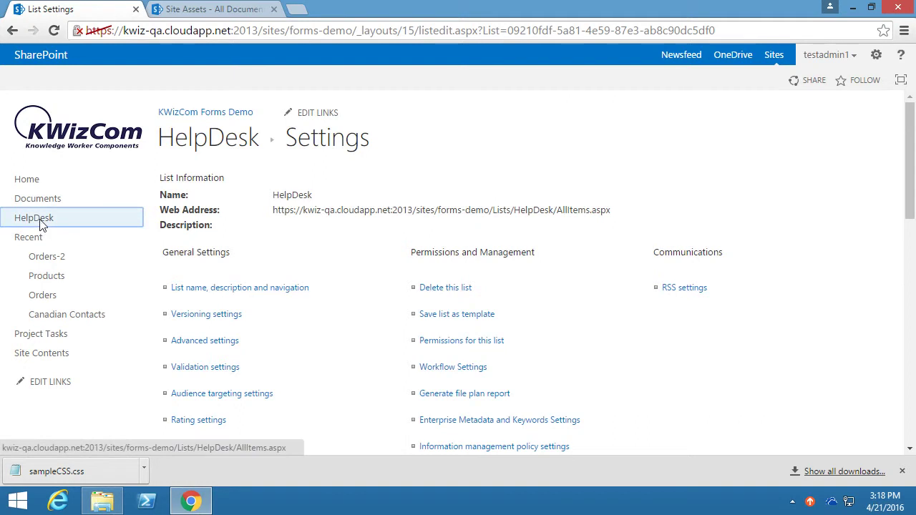
Open a HelpDesk new item and switch between Resolution Details and Problem Description to check tab colours
left_click(39, 221)
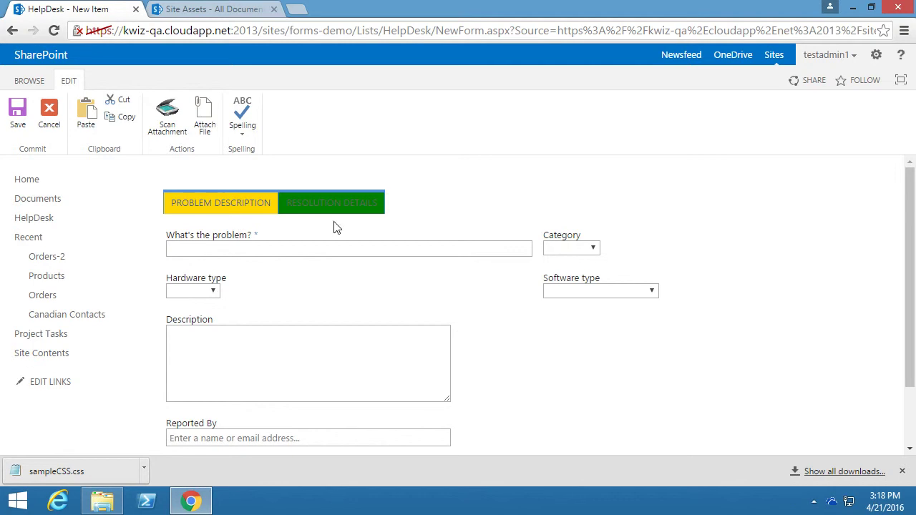
left_click(338, 202)
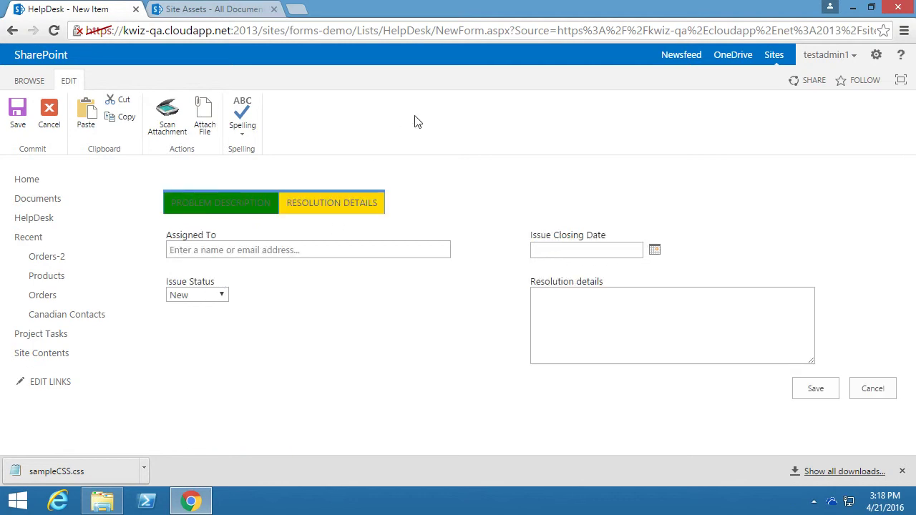
left_click(254, 210)
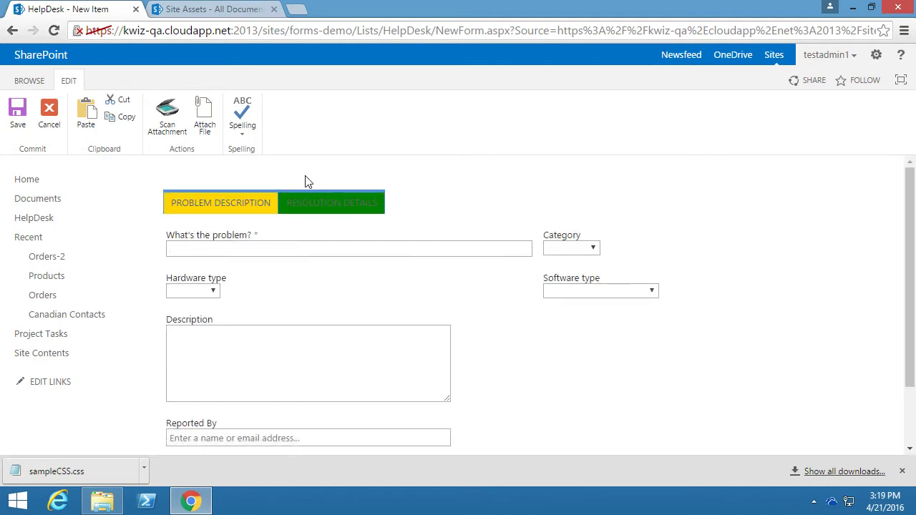